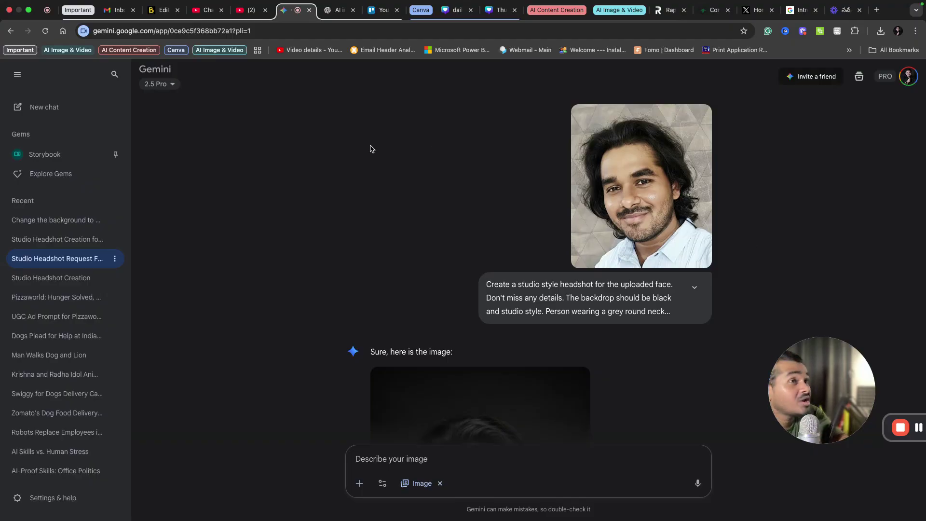
# Switch the model from 2.5 Pro to 2.5 Flash to start a new Flash chat
pyautogui.click(160, 84)
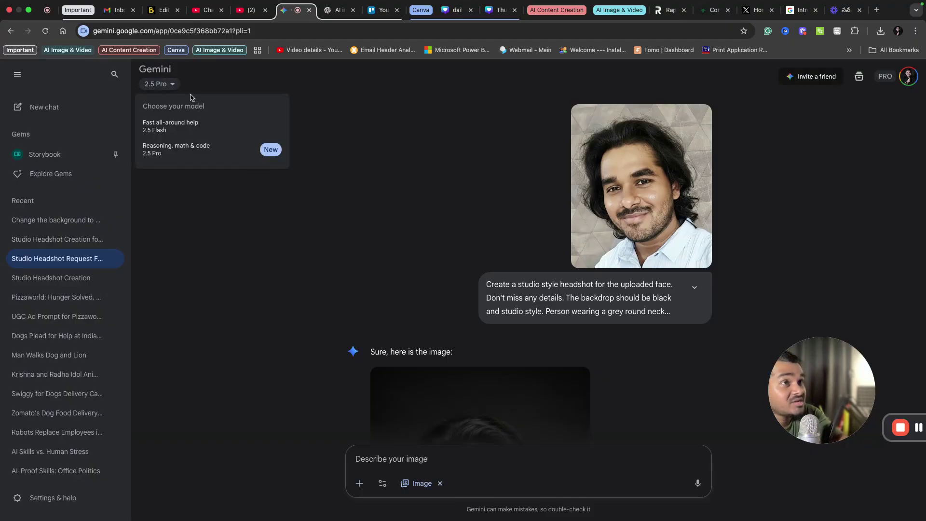
pyautogui.click(192, 123)
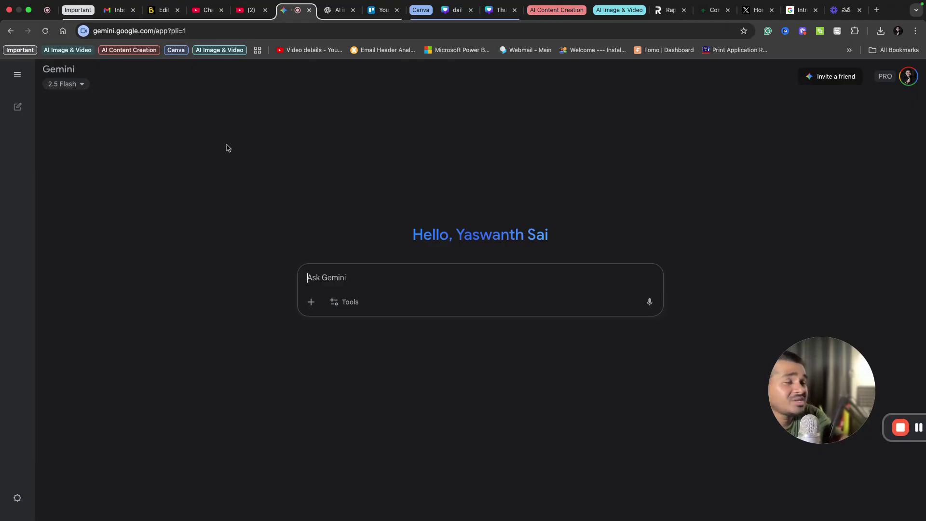
# Reopen an earlier headshot chat from the Recent chats list
pyautogui.click(17, 74)
pyautogui.click(62, 220)
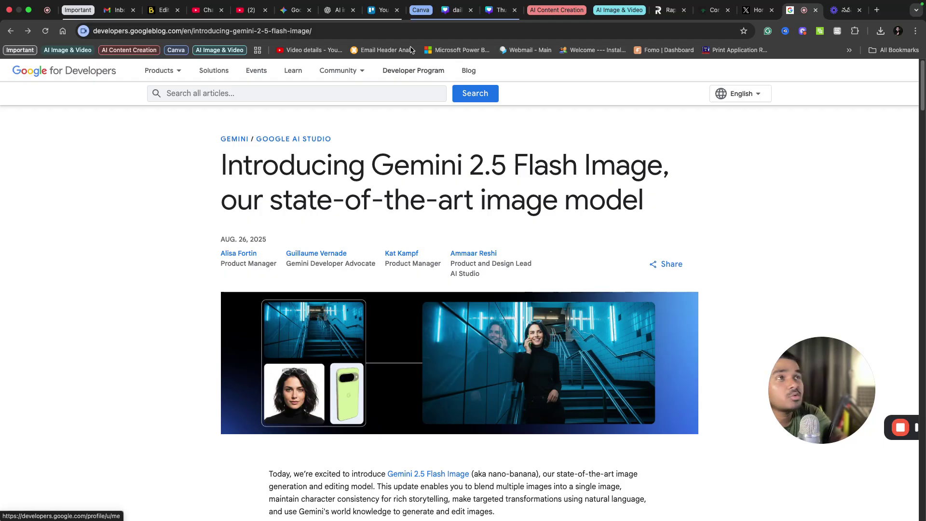
# In the Gemini headshot chat, expand the full blue-blazer prompt and view selfie 1000216552.png full-size
pyautogui.click(291, 17)
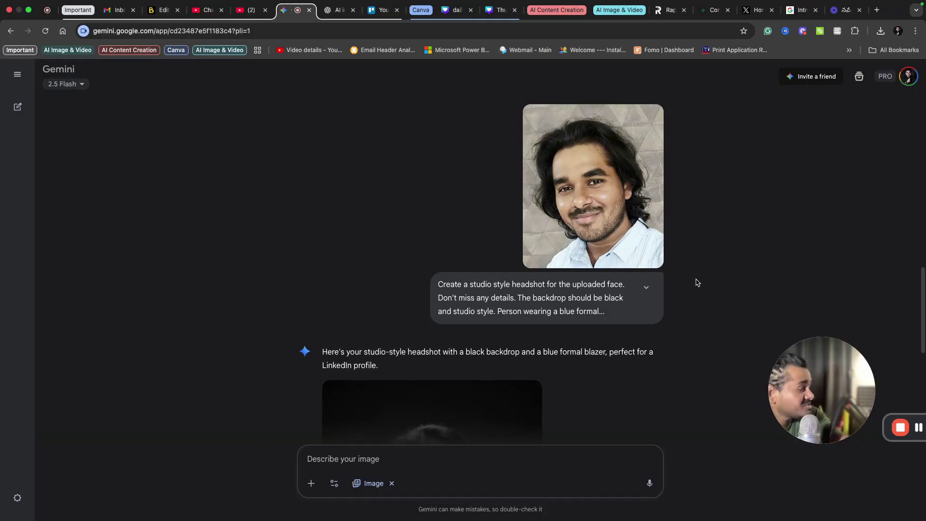
pyautogui.click(645, 289)
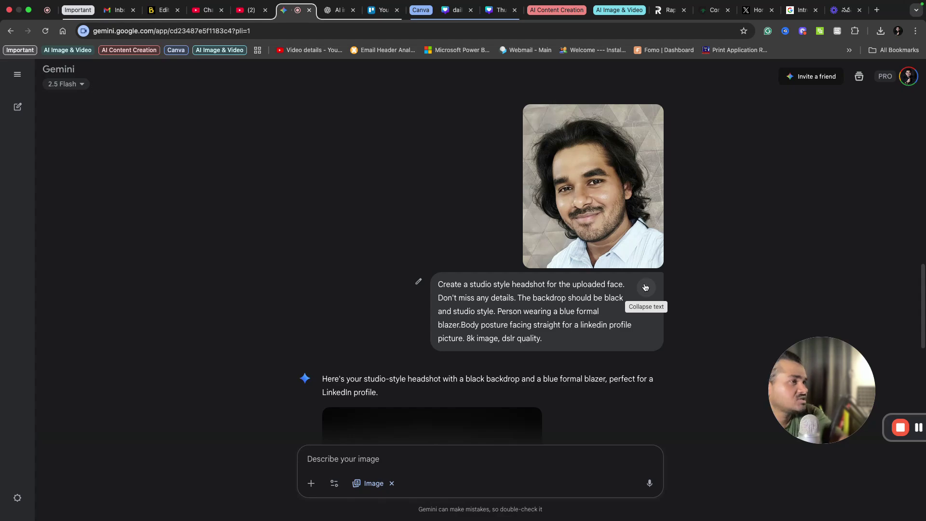
pyautogui.click(599, 178)
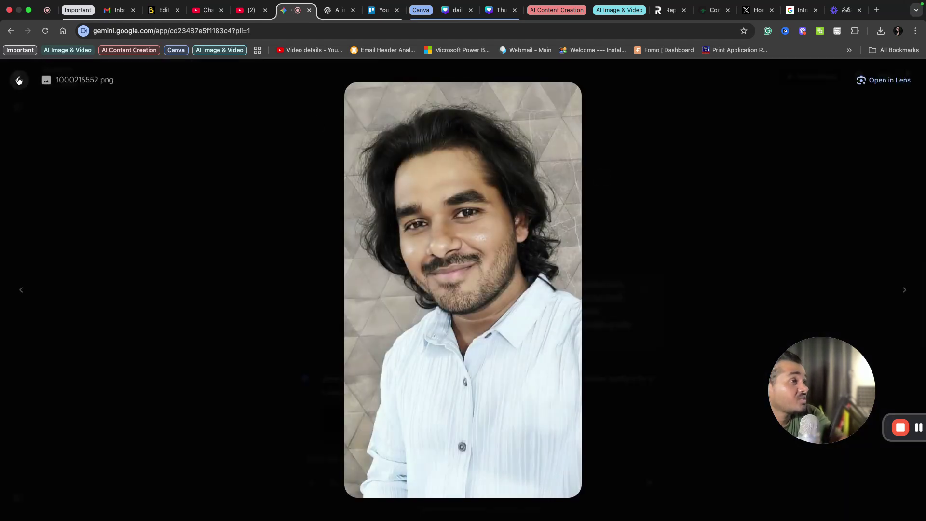
# Close the full-size selfie viewer to return to the headshot chat
pyautogui.click(19, 80)
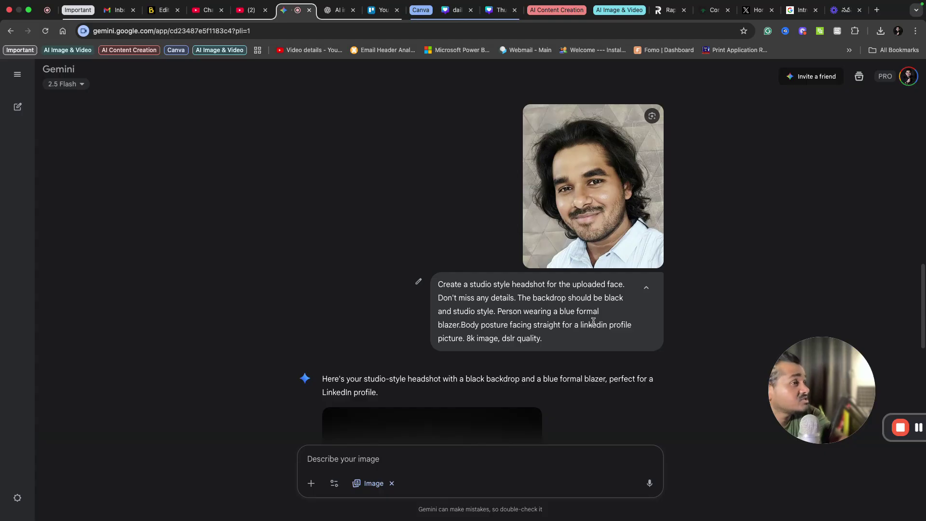
# Scroll through the generated blue-blazer and black-blazer headshot results
pyautogui.scroll(-3, 595, 367)
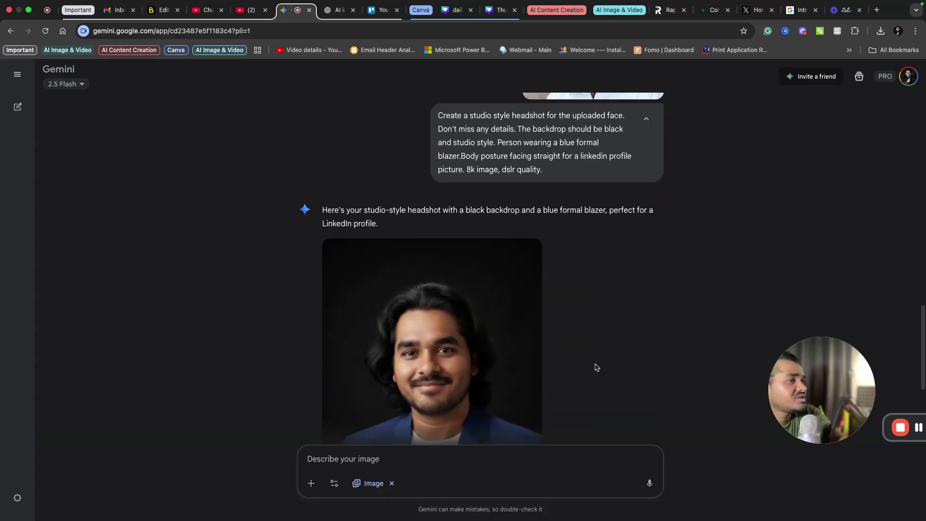
pyautogui.scroll(-3, 595, 367)
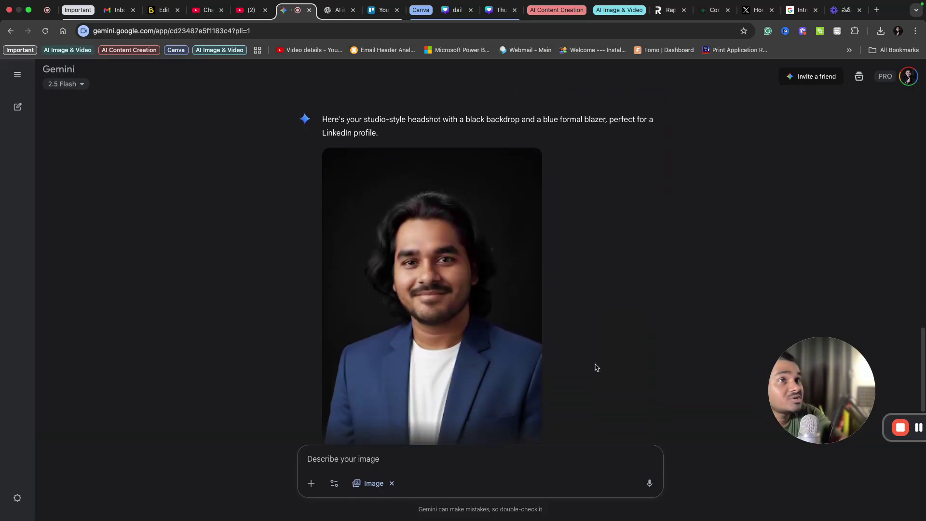
pyautogui.scroll(-1, 596, 368)
pyautogui.scroll(2, 596, 367)
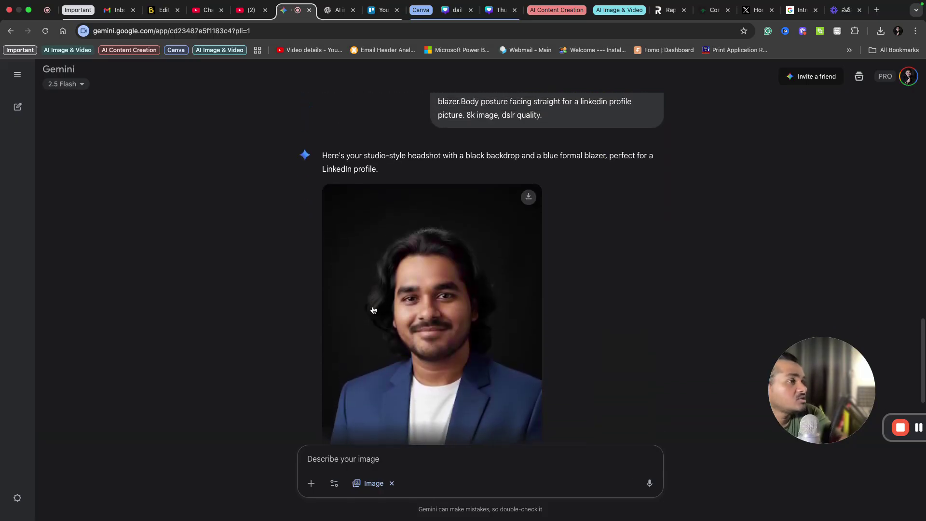
pyautogui.scroll(5, 689, 270)
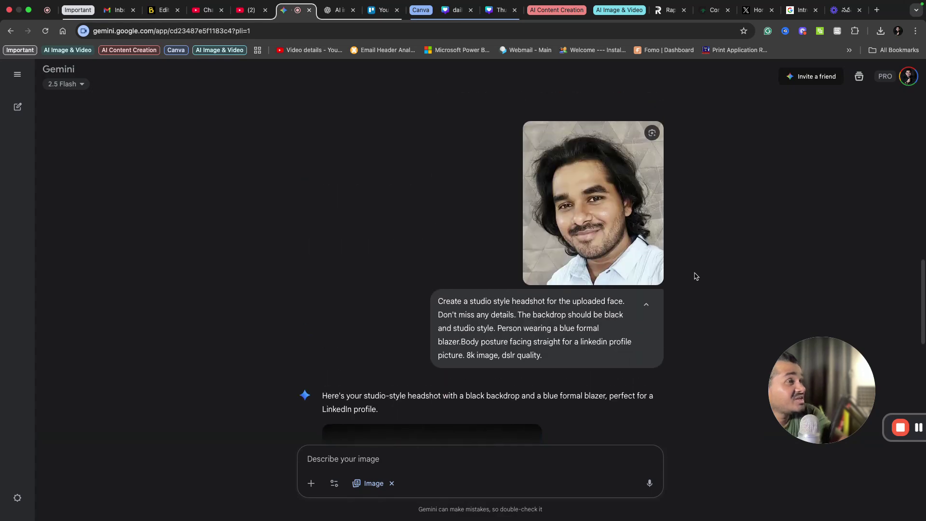
pyautogui.scroll(-4, 609, 371)
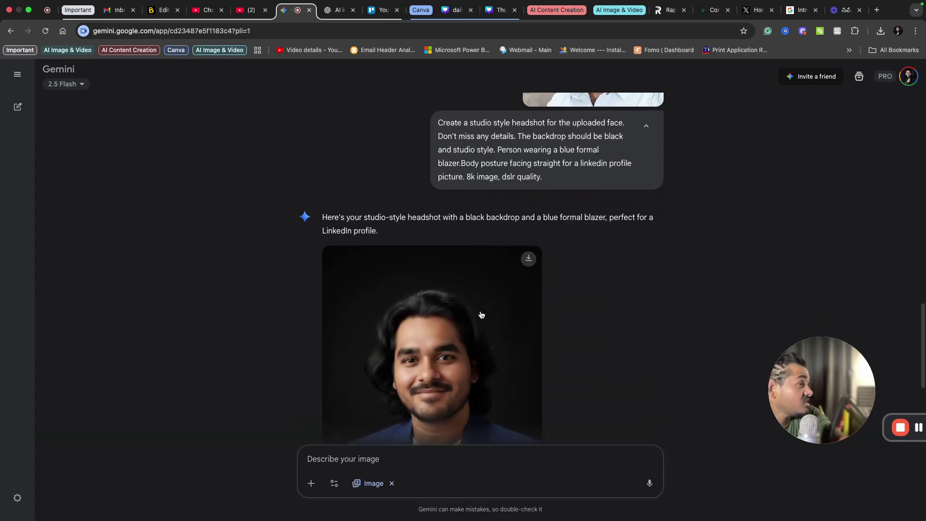
pyautogui.scroll(1, 640, 368)
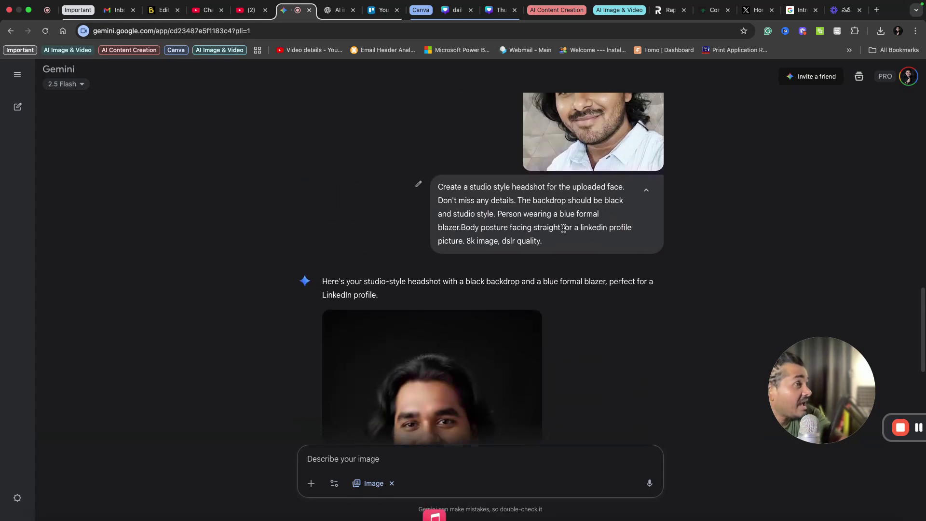
pyautogui.scroll(-4, 559, 231)
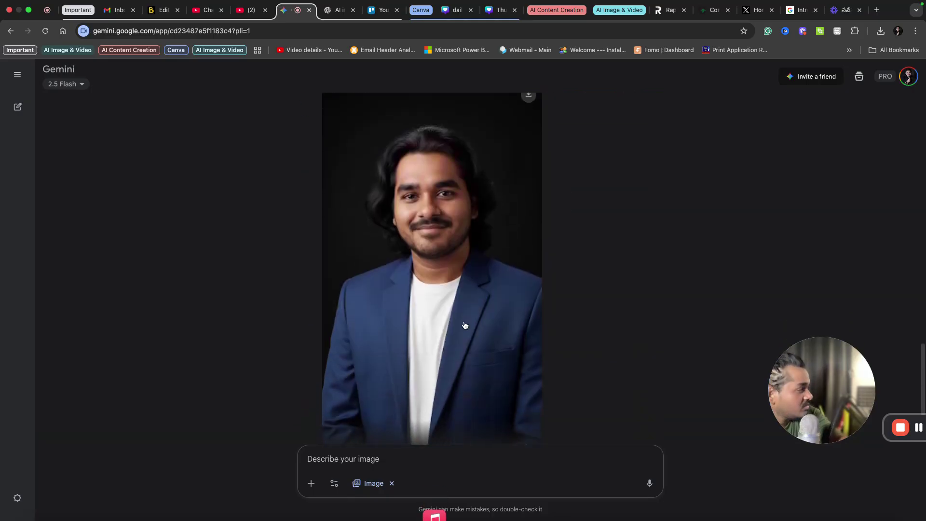
pyautogui.scroll(2, 681, 320)
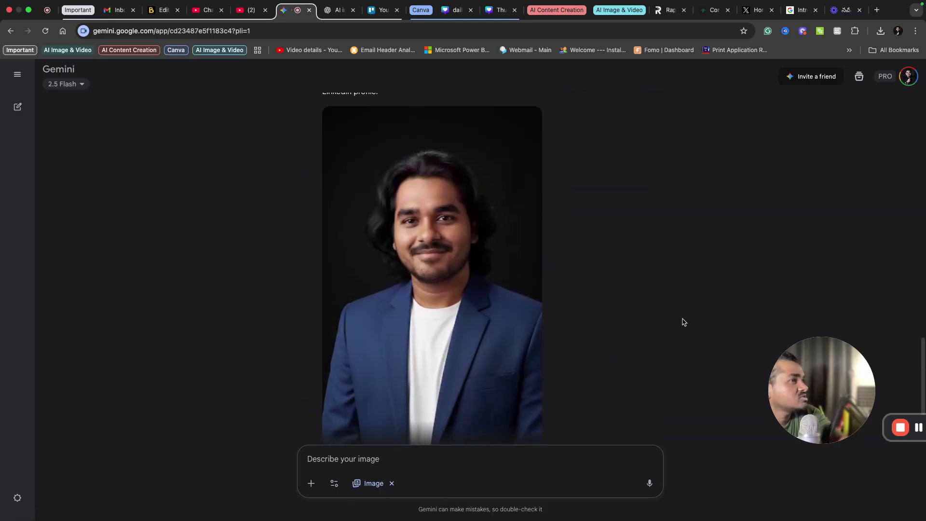
pyautogui.scroll(-3, 638, 282)
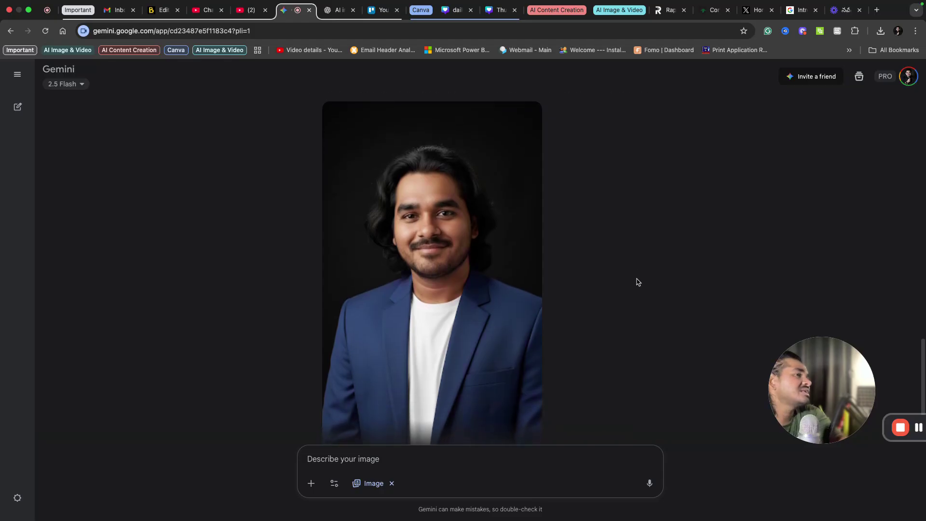
pyautogui.scroll(15, 638, 282)
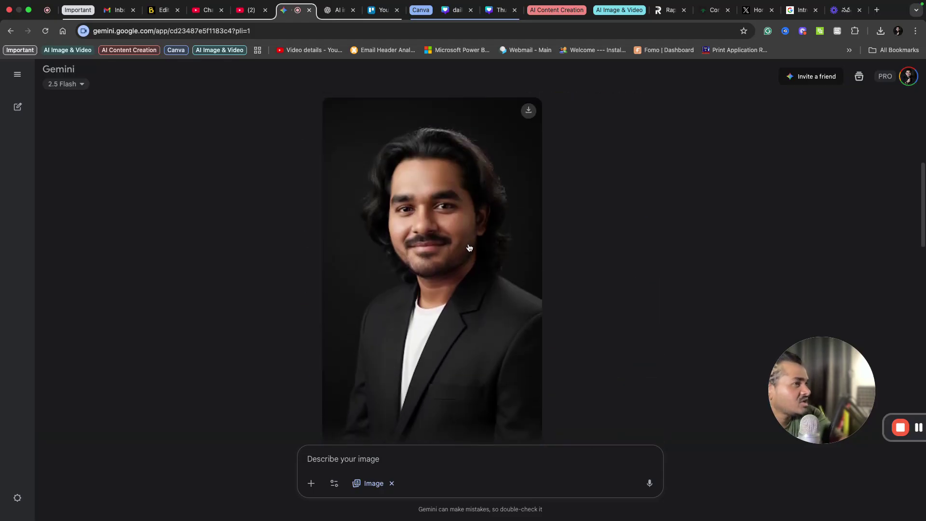
# Open the earlier Studio Headshot Request chat from the Recent list
pyautogui.scroll(6, 468, 247)
pyautogui.scroll(-6, 468, 247)
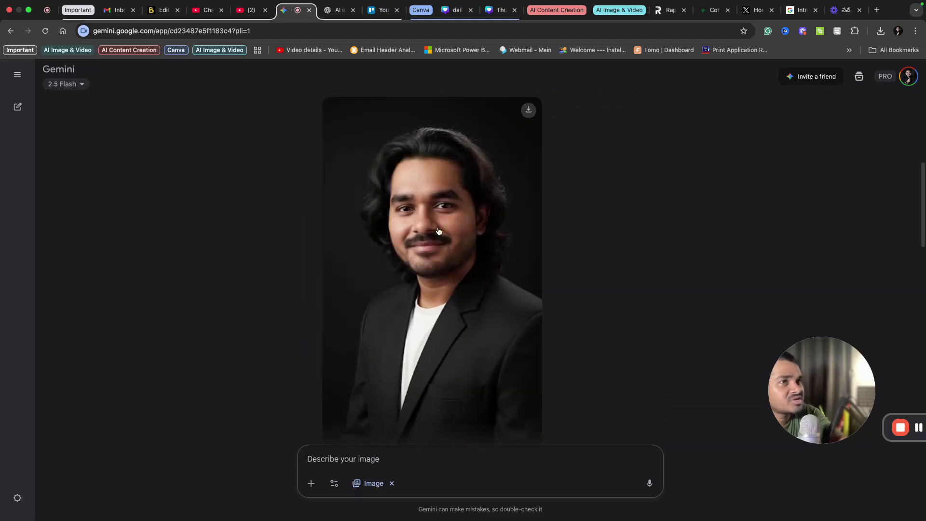
pyautogui.click(25, 73)
pyautogui.click(43, 258)
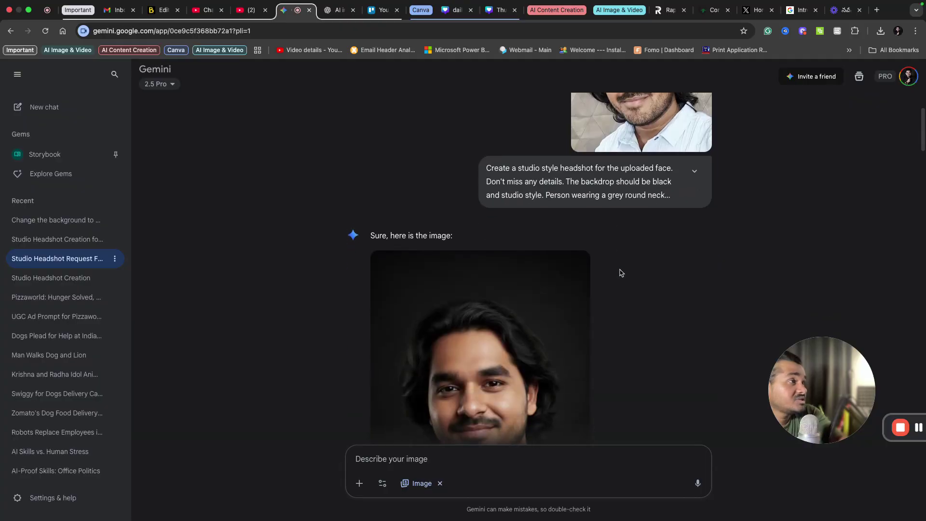
pyautogui.click(694, 171)
pyautogui.scroll(-3, 666, 289)
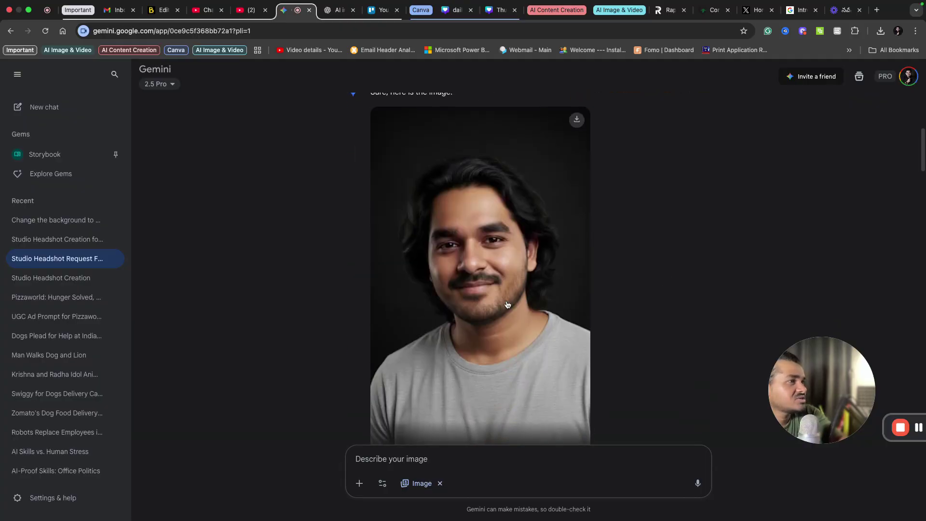
pyautogui.scroll(-2, 637, 351)
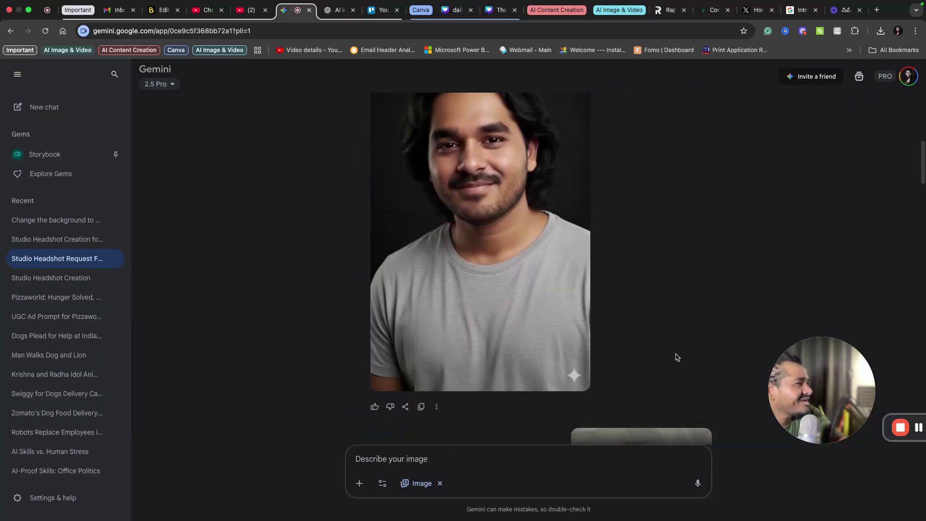
pyautogui.scroll(2, 672, 369)
pyautogui.scroll(-2, 673, 372)
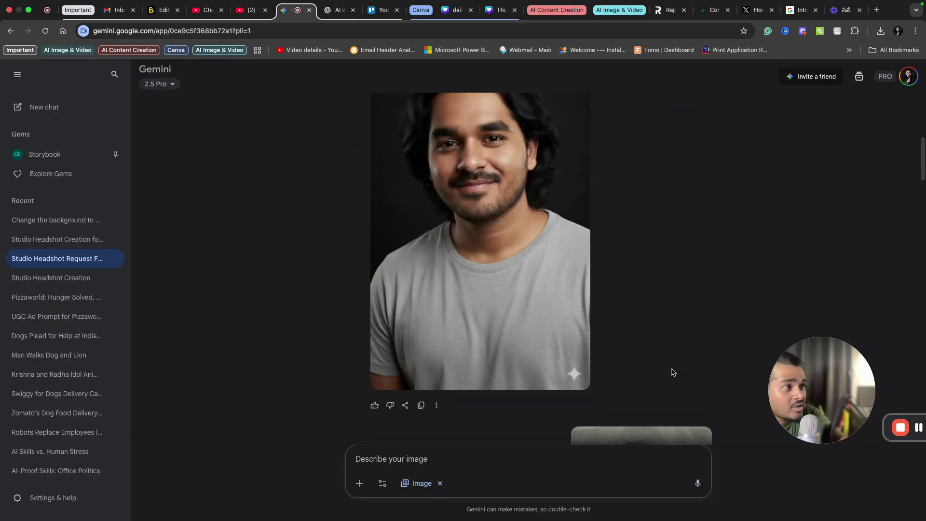
pyautogui.scroll(-10, 673, 372)
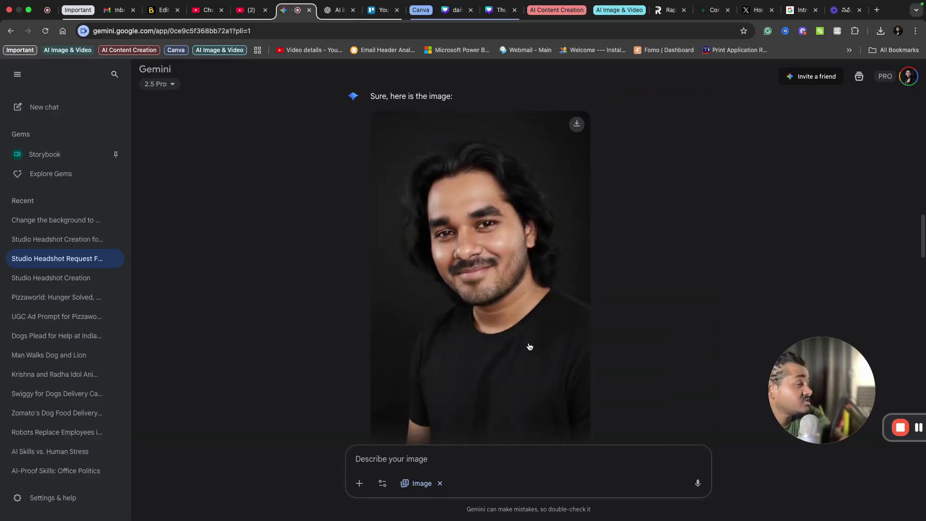
pyautogui.scroll(-15, 531, 347)
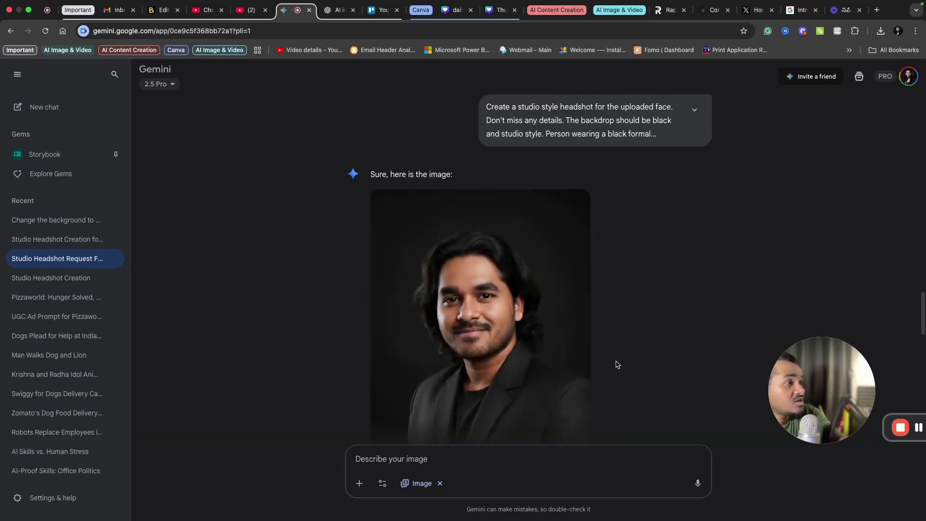
pyautogui.scroll(-15, 551, 370)
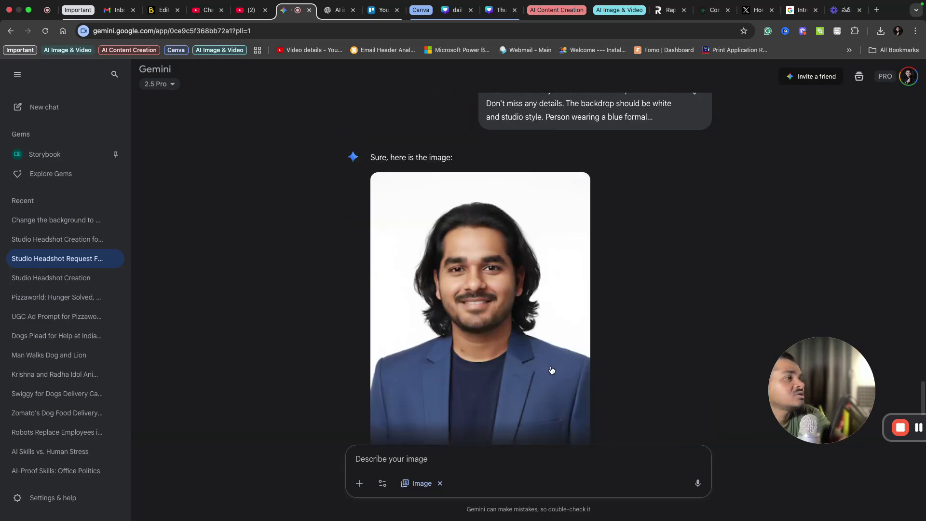
pyautogui.scroll(10, 616, 340)
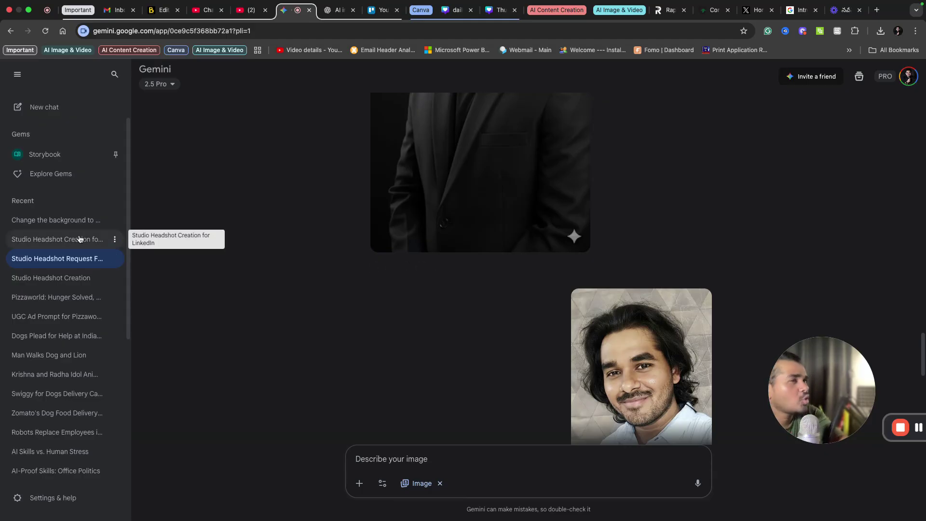
# Open the 'Change the background to…' chat and review the office-backdrop portrait
pyautogui.click(56, 221)
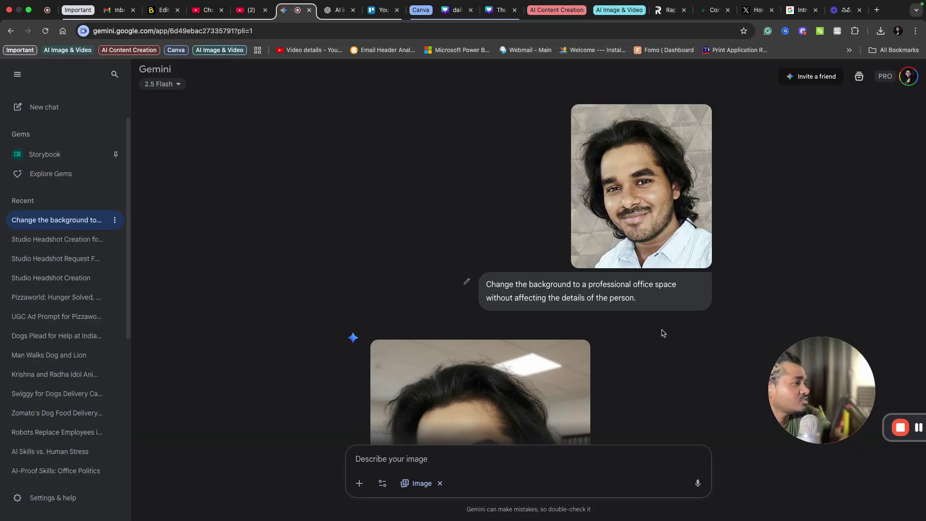
pyautogui.moveTo(779, 378); pyautogui.dragTo(730, 375)
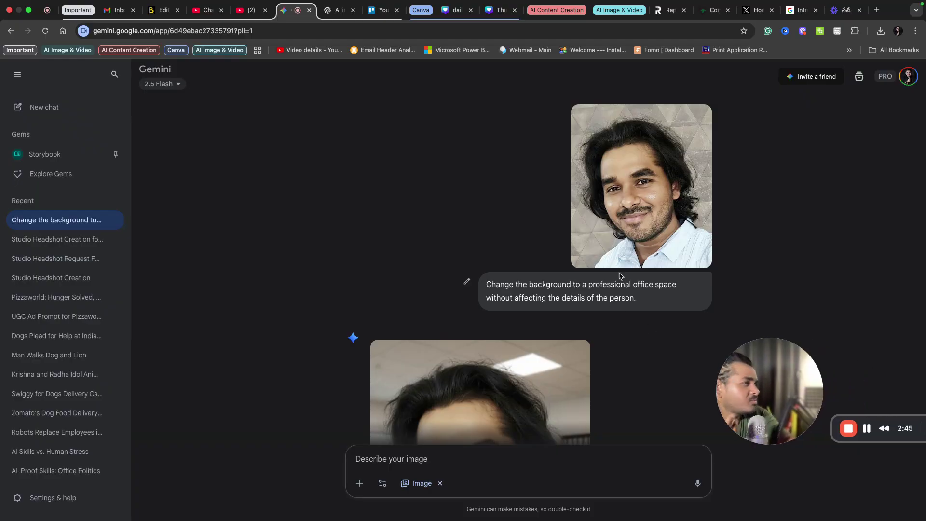
pyautogui.scroll(-2, 665, 292)
pyautogui.scroll(2, 664, 292)
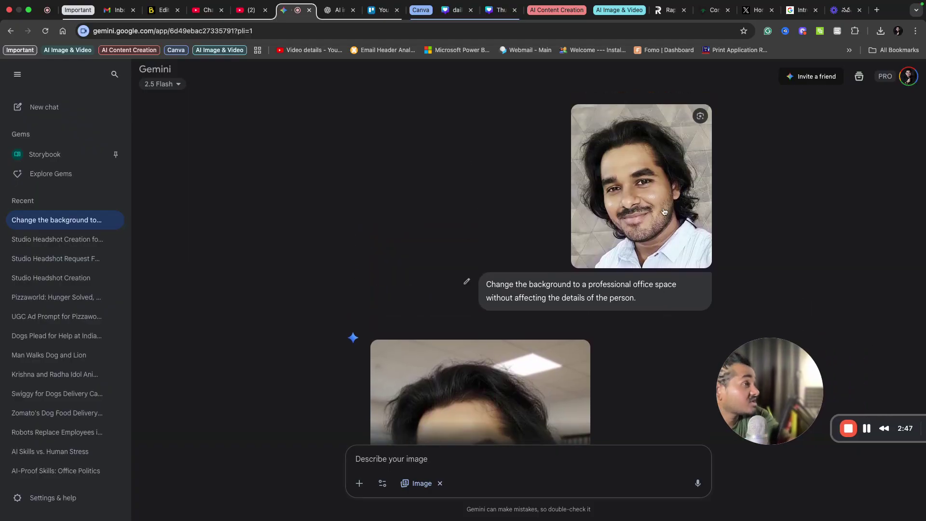
pyautogui.scroll(-5, 668, 314)
pyautogui.scroll(1, 551, 283)
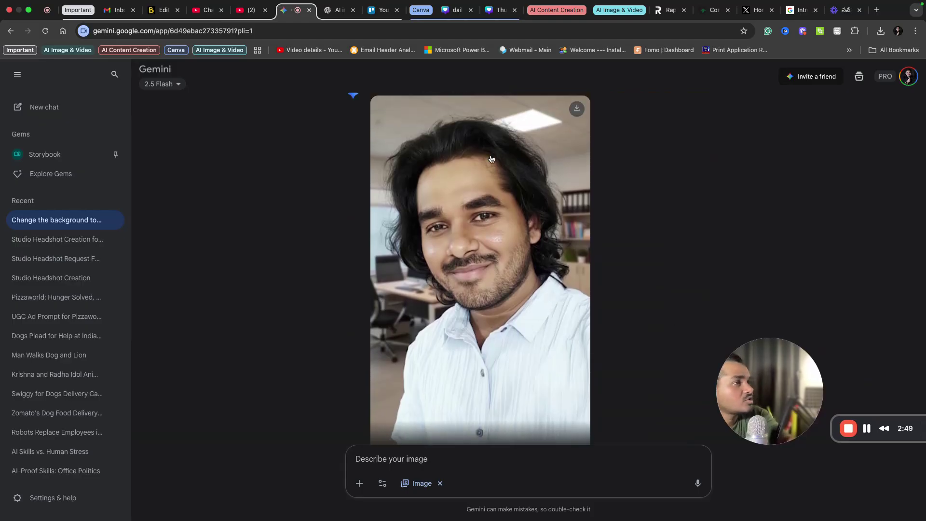
pyautogui.scroll(1, 625, 253)
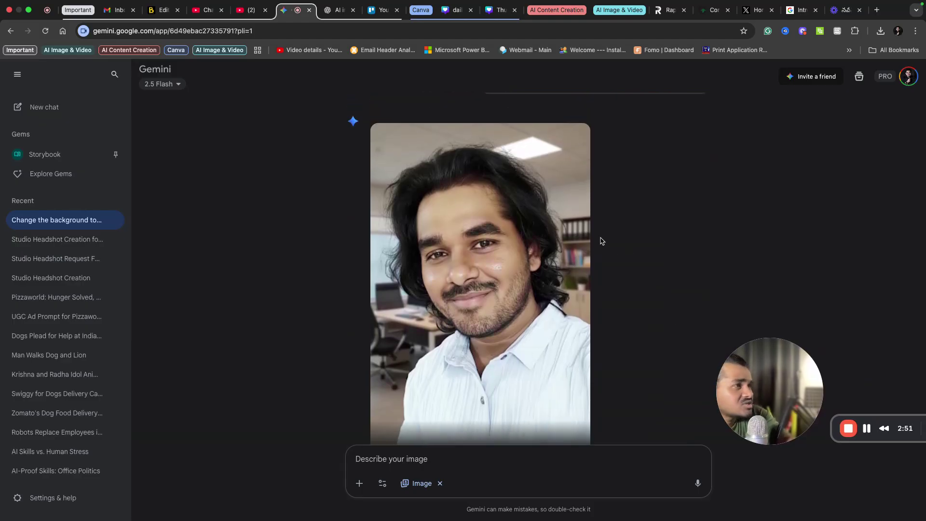
pyautogui.scroll(5, 601, 240)
pyautogui.scroll(-3, 601, 236)
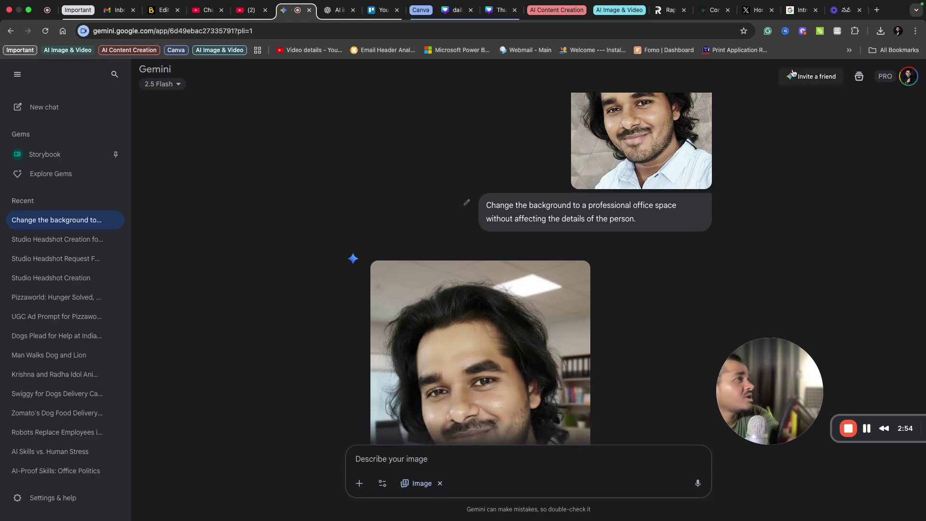
pyautogui.click(801, 10)
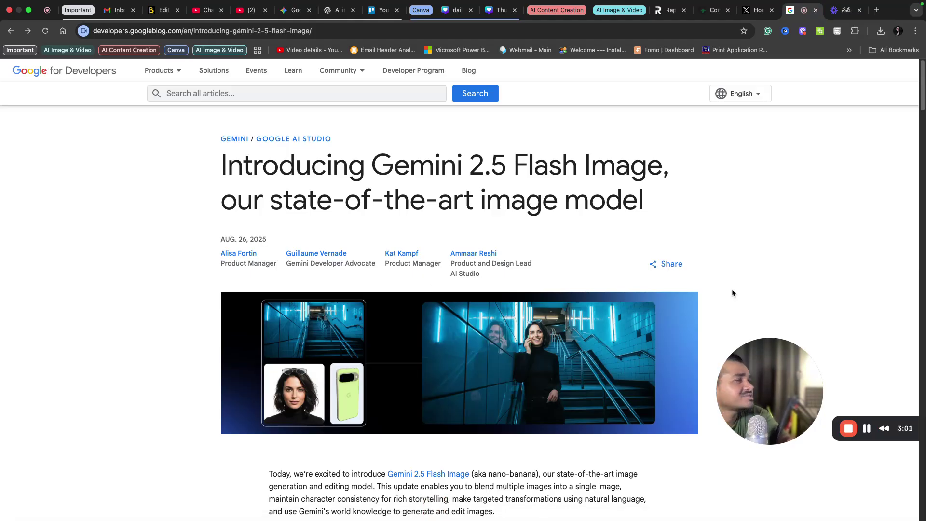
pyautogui.scroll(-10, 732, 292)
pyautogui.scroll(-15, 732, 293)
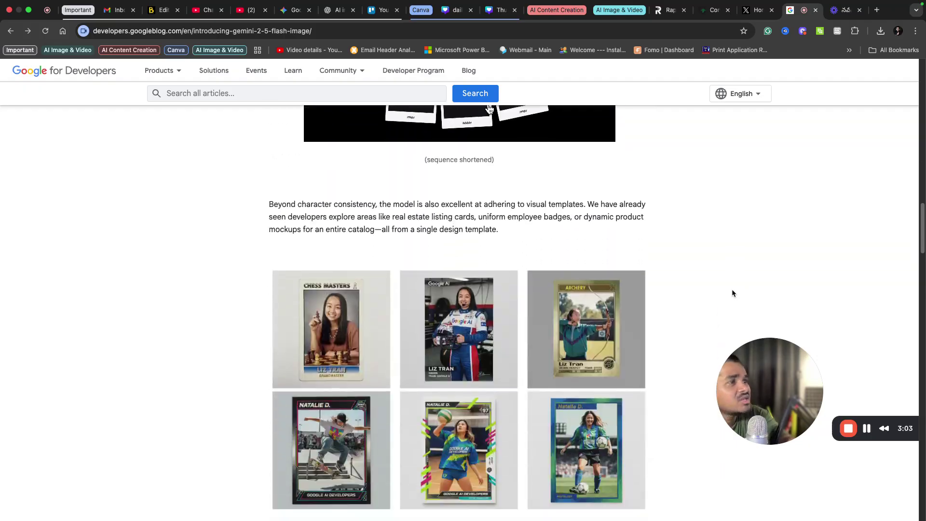
pyautogui.scroll(5, 731, 289)
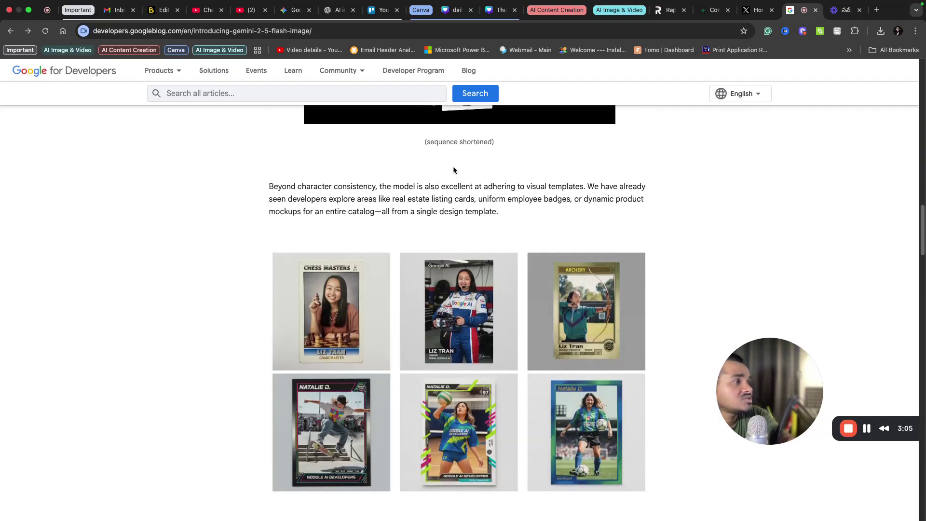
pyautogui.scroll(-15, 632, 377)
pyautogui.scroll(-10, 633, 381)
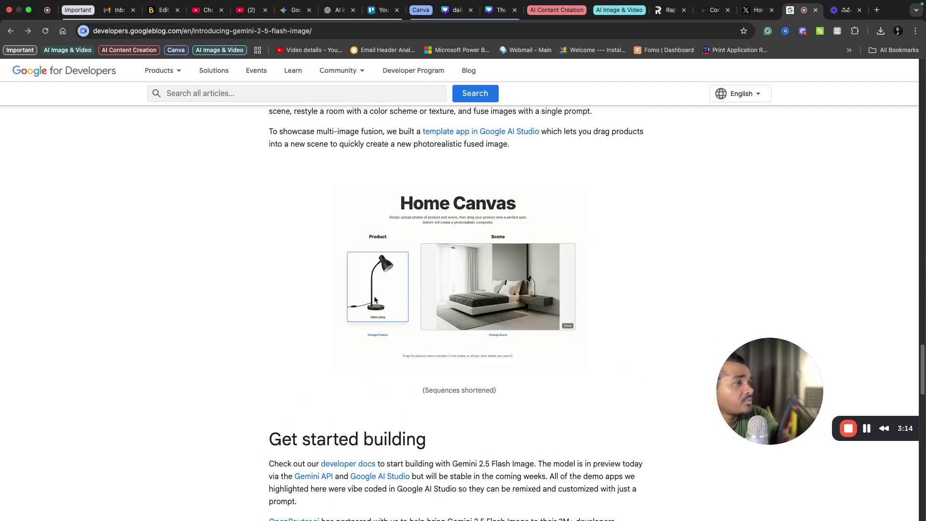
pyautogui.scroll(-15, 543, 363)
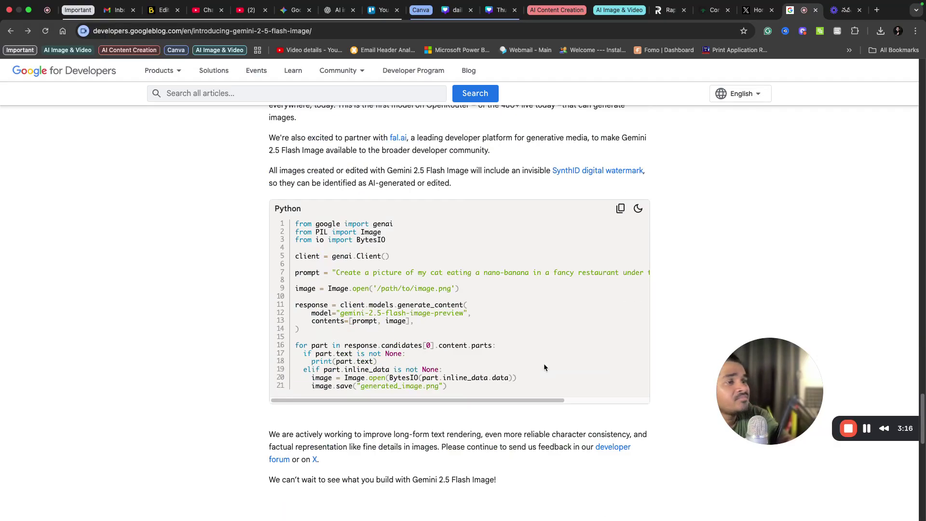
pyautogui.scroll(-5, 544, 367)
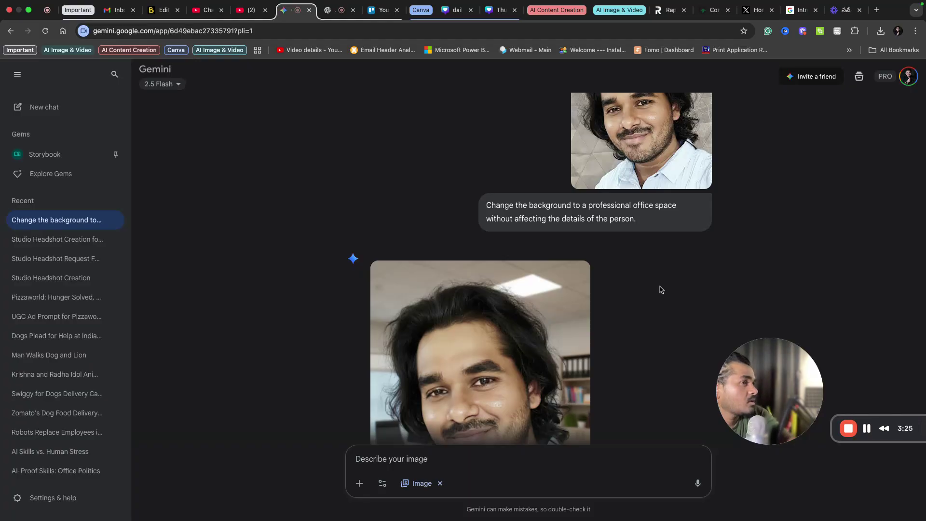
# Reopen the Studio Headshot Request chat and scroll to the white-backdrop blue-blazer portrait
pyautogui.scroll(2, 660, 289)
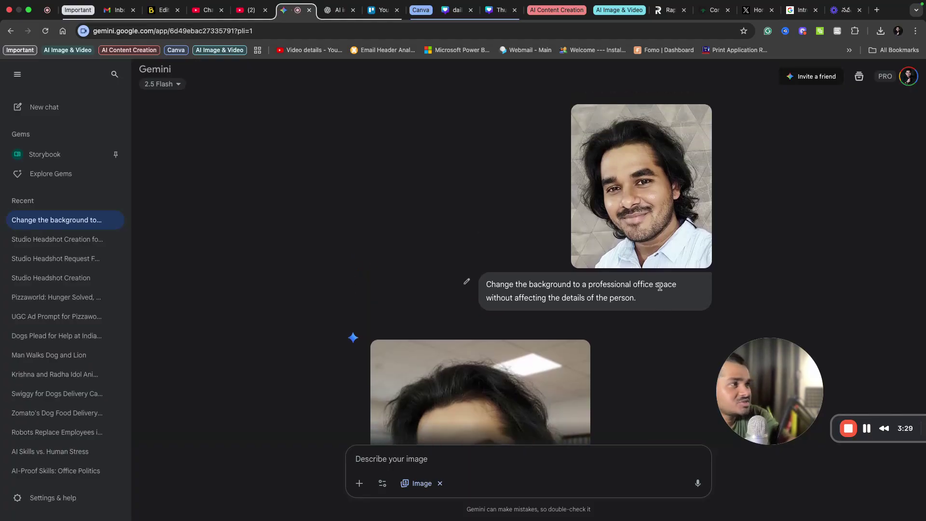
pyautogui.scroll(-5, 660, 286)
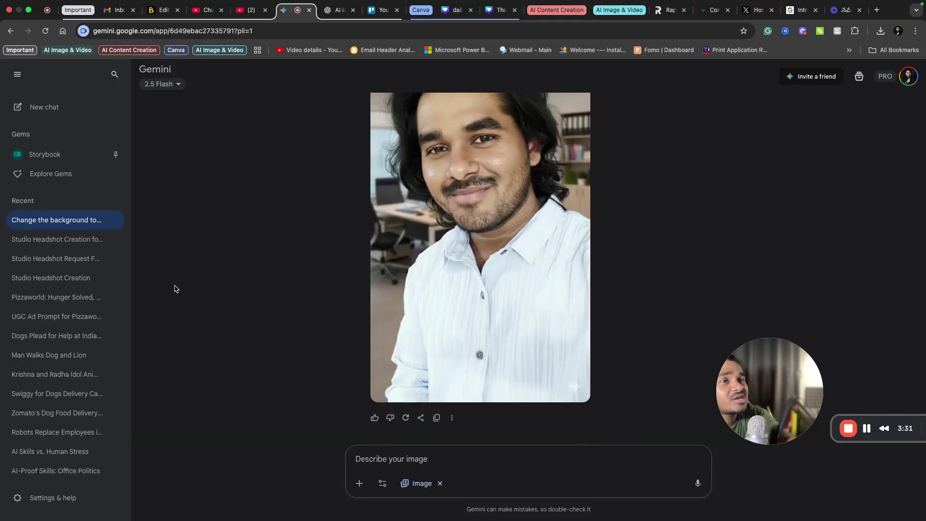
pyautogui.click(80, 258)
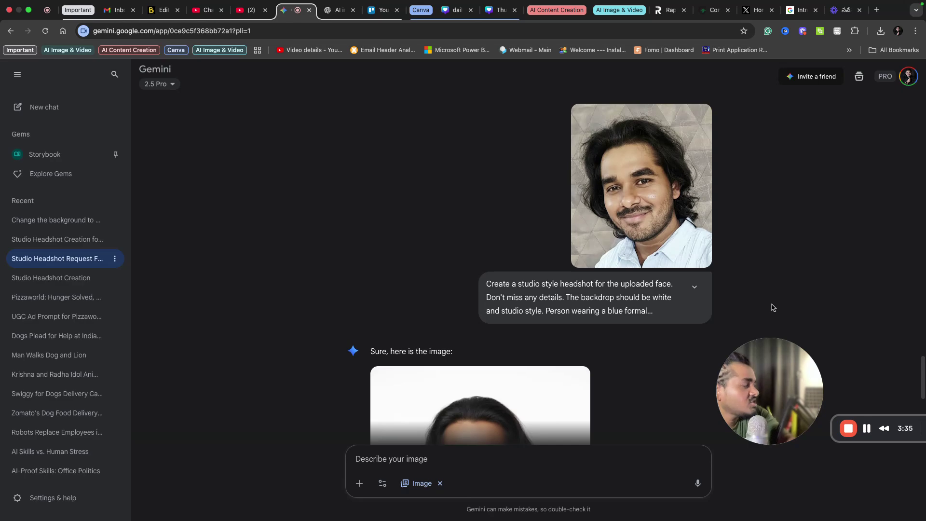
pyautogui.scroll(-3, 772, 307)
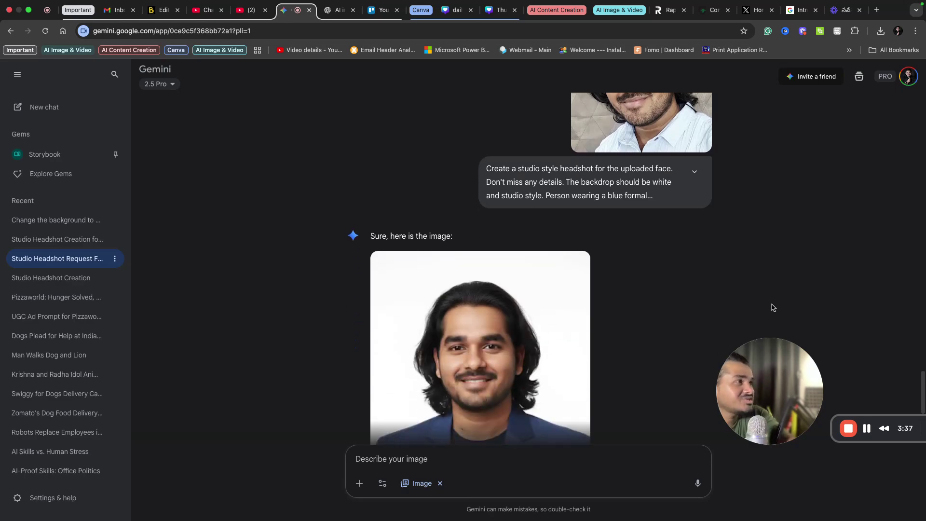